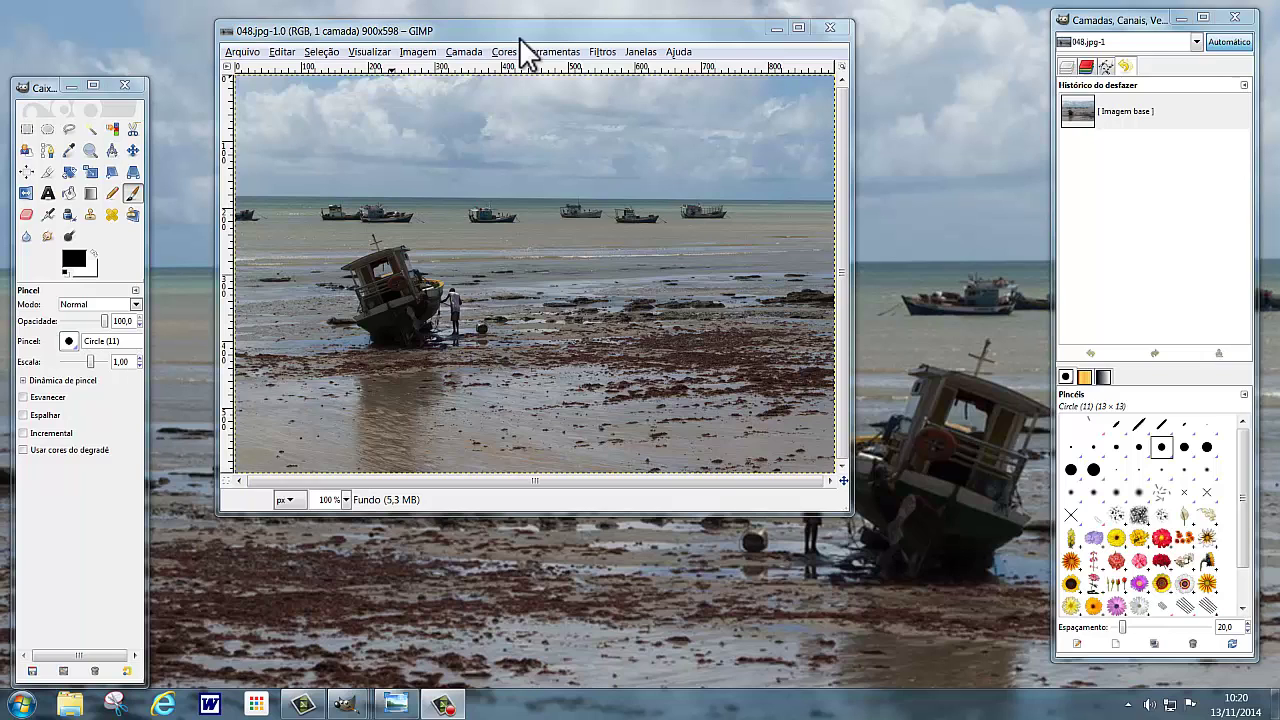
# Step: Scale the beach photo to 1280 px wide, keeping proportions so height becomes 850
pyautogui.click(418, 52)
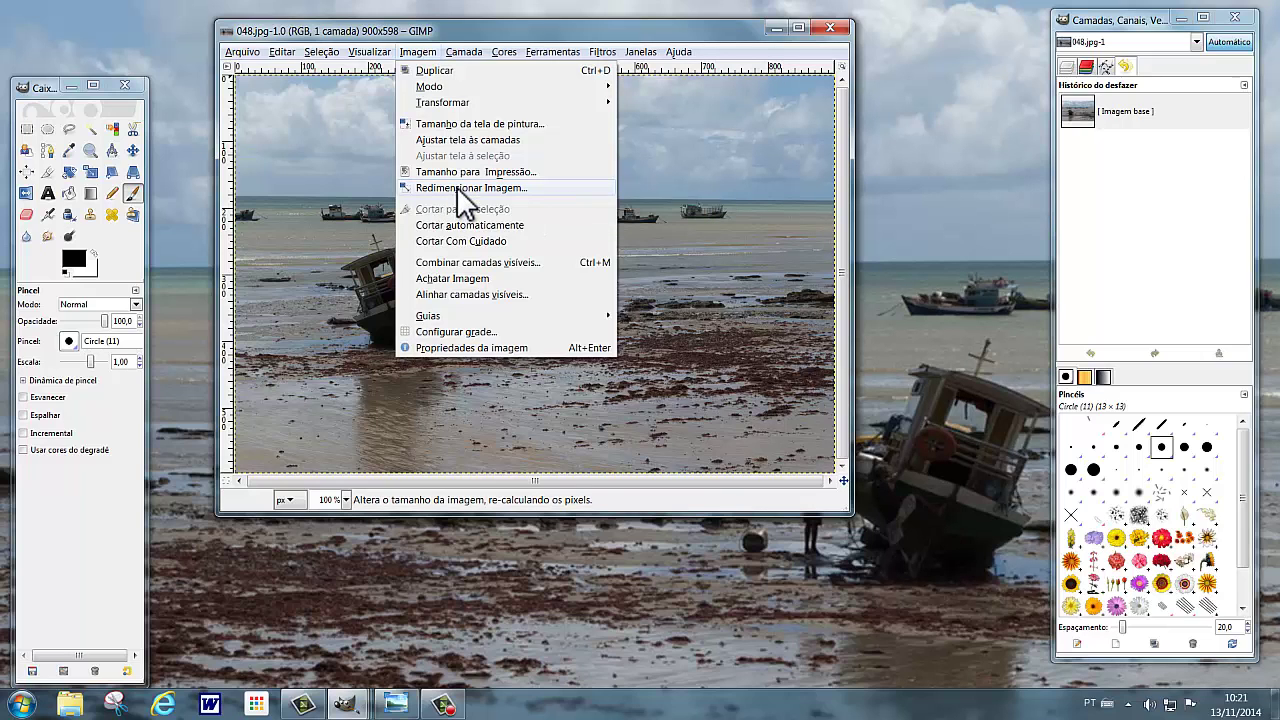
pyautogui.click(457, 188)
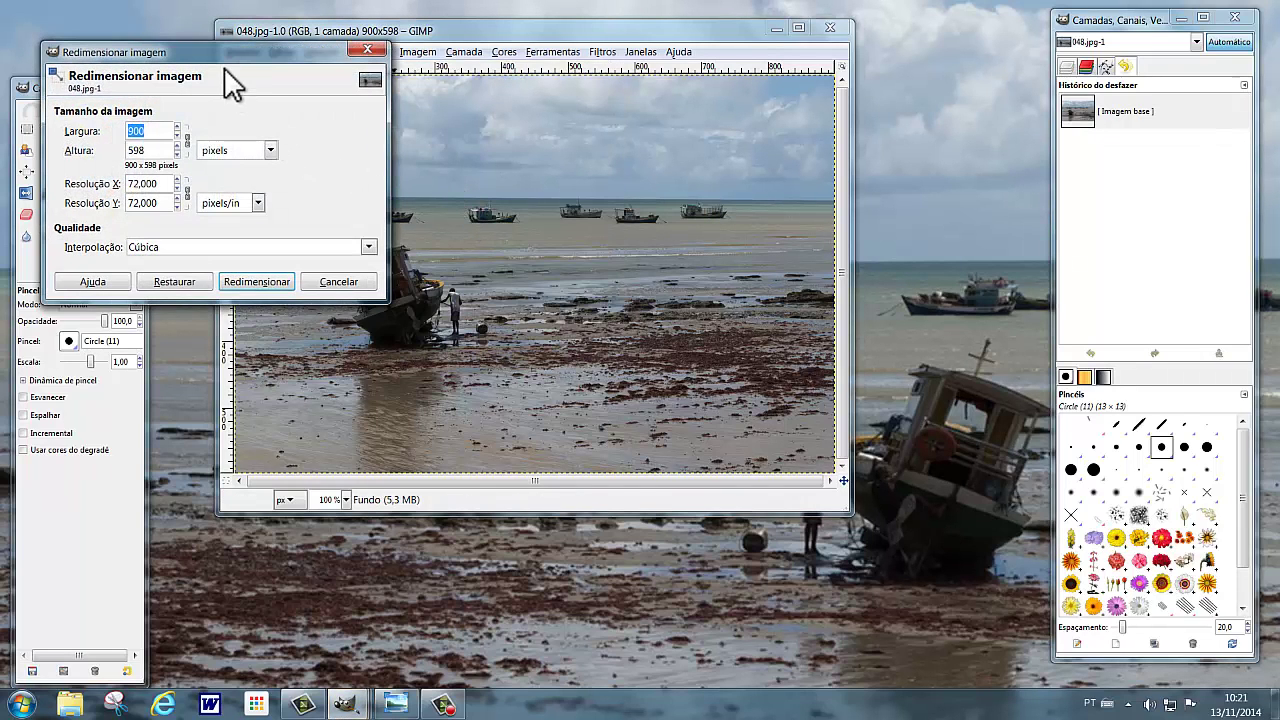
pyautogui.moveTo(220, 54)
pyautogui.mouseDown()
pyautogui.moveTo(338, 74)
pyautogui.moveTo(408, 104)
pyautogui.mouseUp()
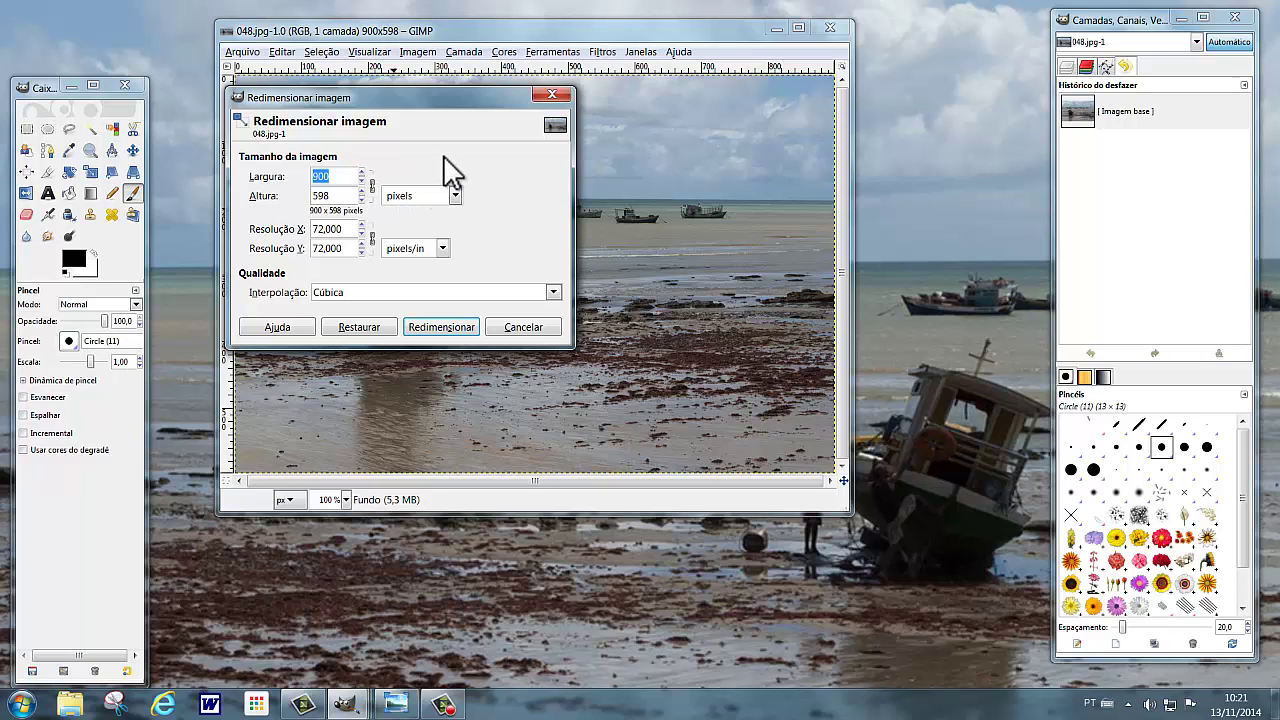
pyautogui.write('12')
pyautogui.write('80')
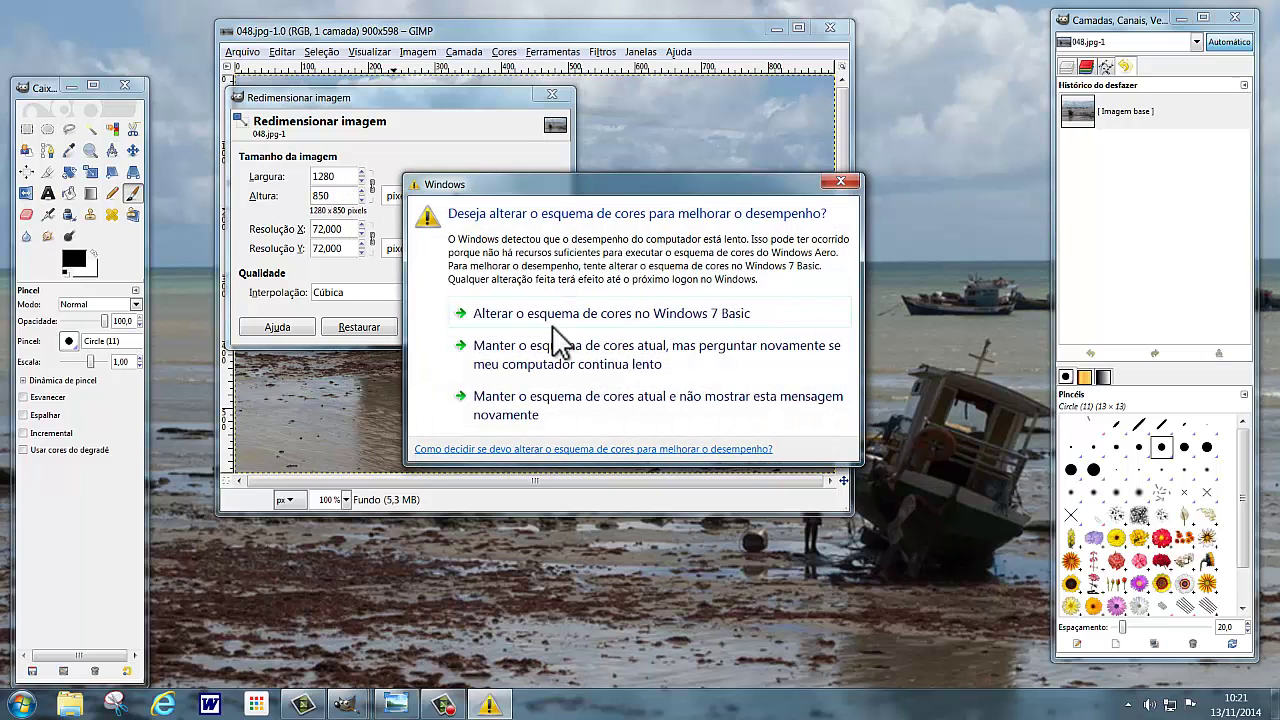
pyautogui.click(600, 405)
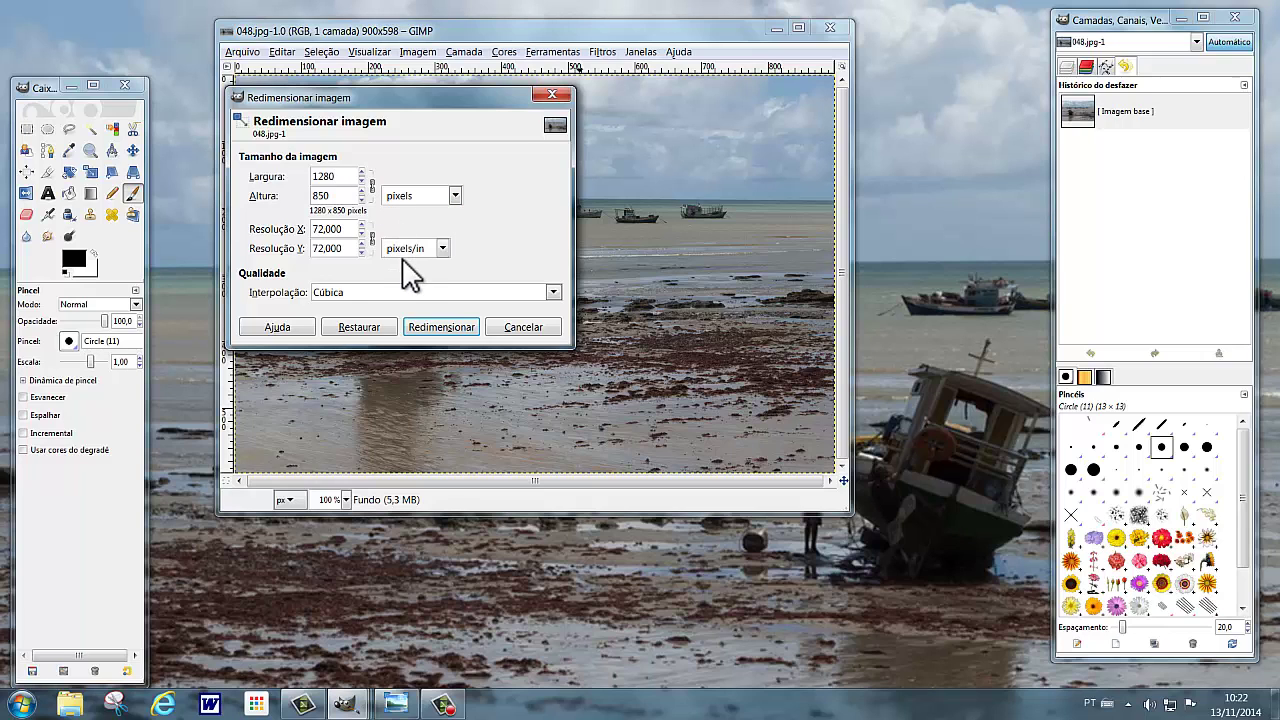
pyautogui.click(437, 327)
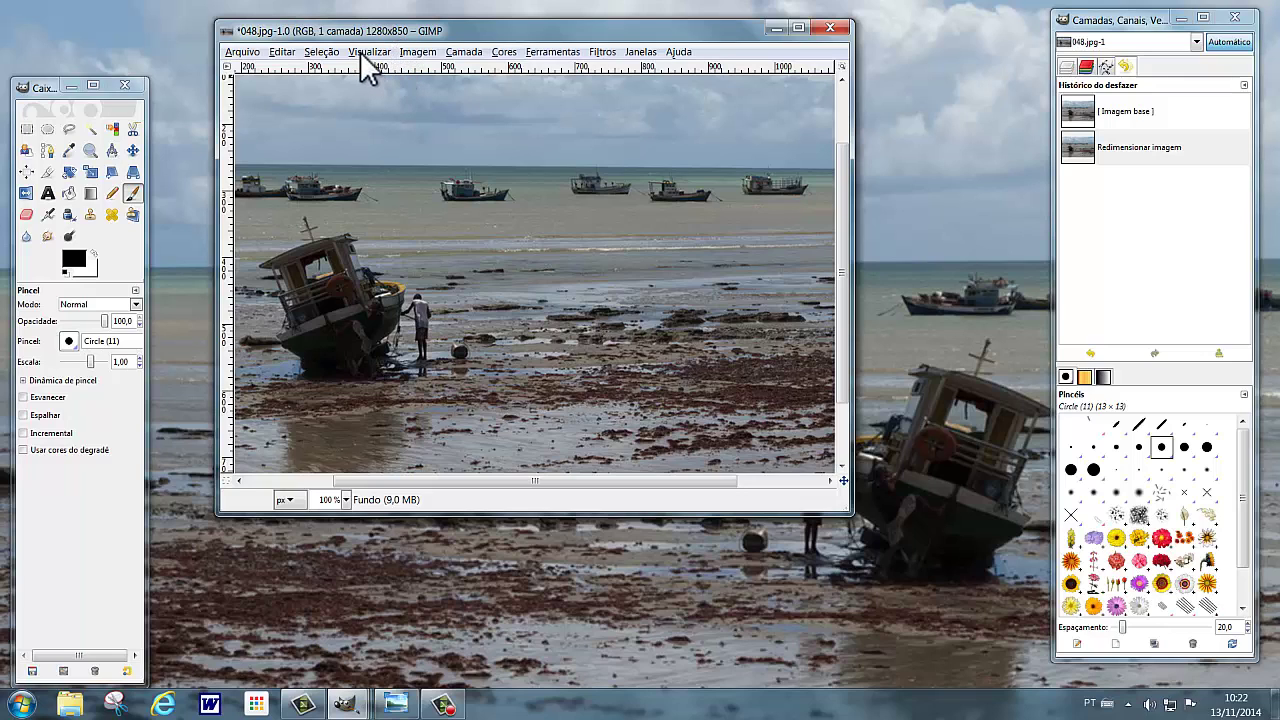
# Step: Fit the image window to the whole 1280x850 photo and move it up-left
pyautogui.click(366, 51)
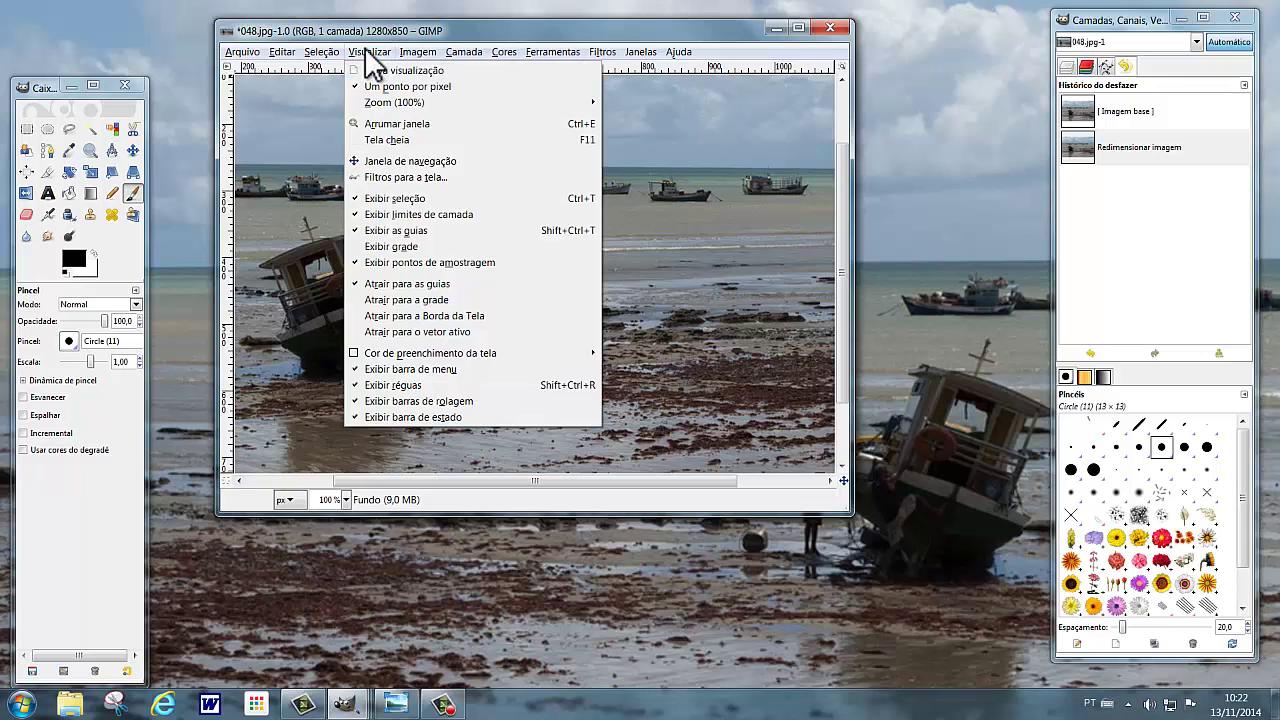
pyautogui.click(384, 125)
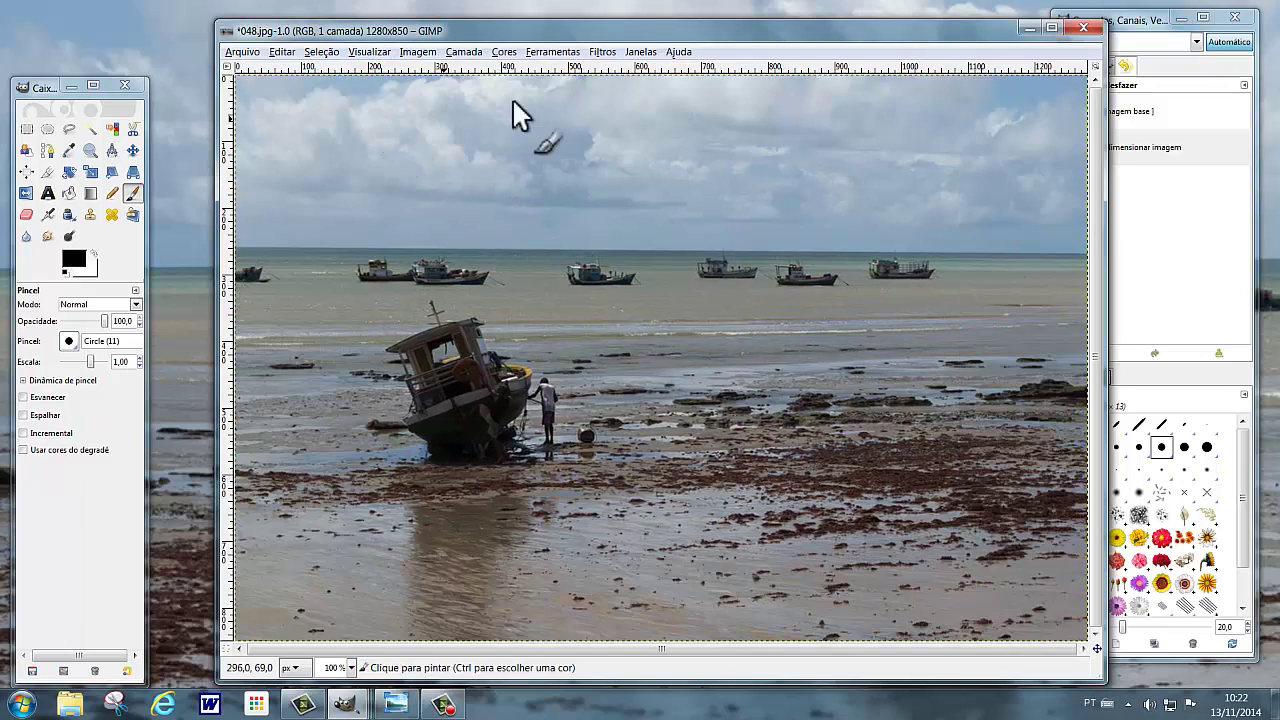
pyautogui.moveTo(612, 30)
pyautogui.mouseDown()
pyautogui.moveTo(557, 22)
pyautogui.moveTo(570, 25)
pyautogui.mouseUp()
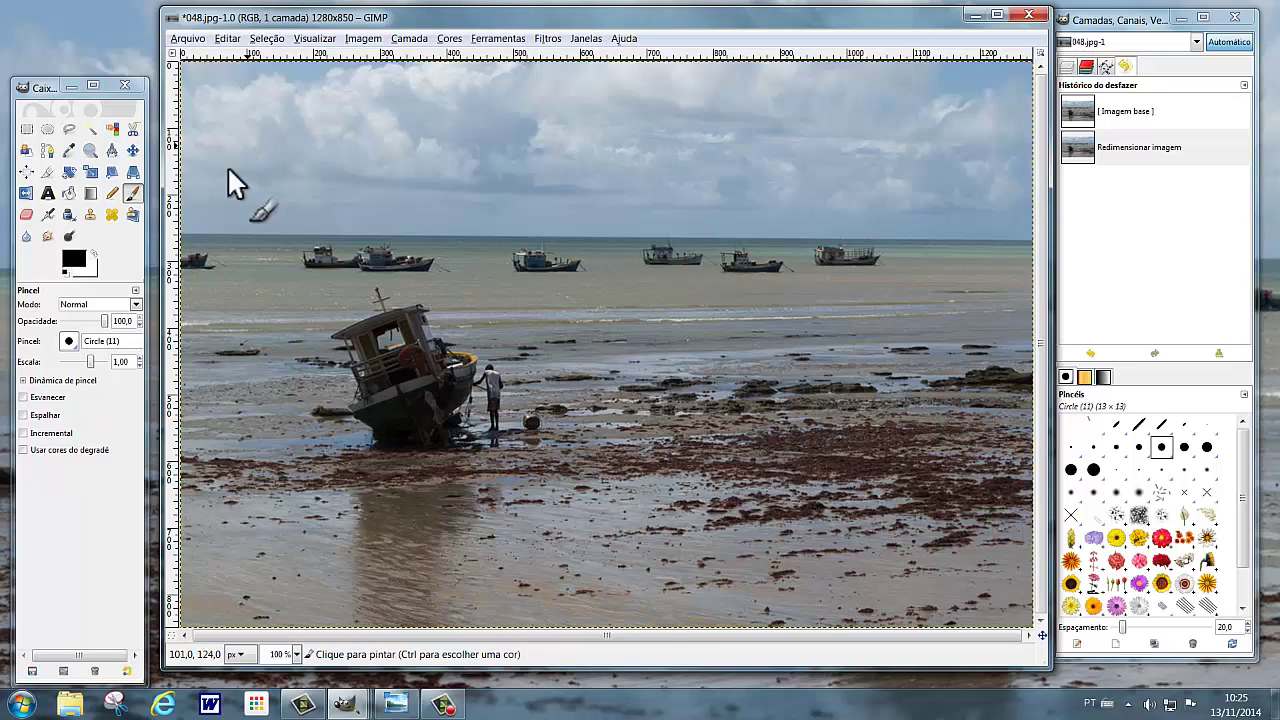
# Step: Crop the photo to a 100×101 pixel area at its top-left corner
pyautogui.click(48, 174)
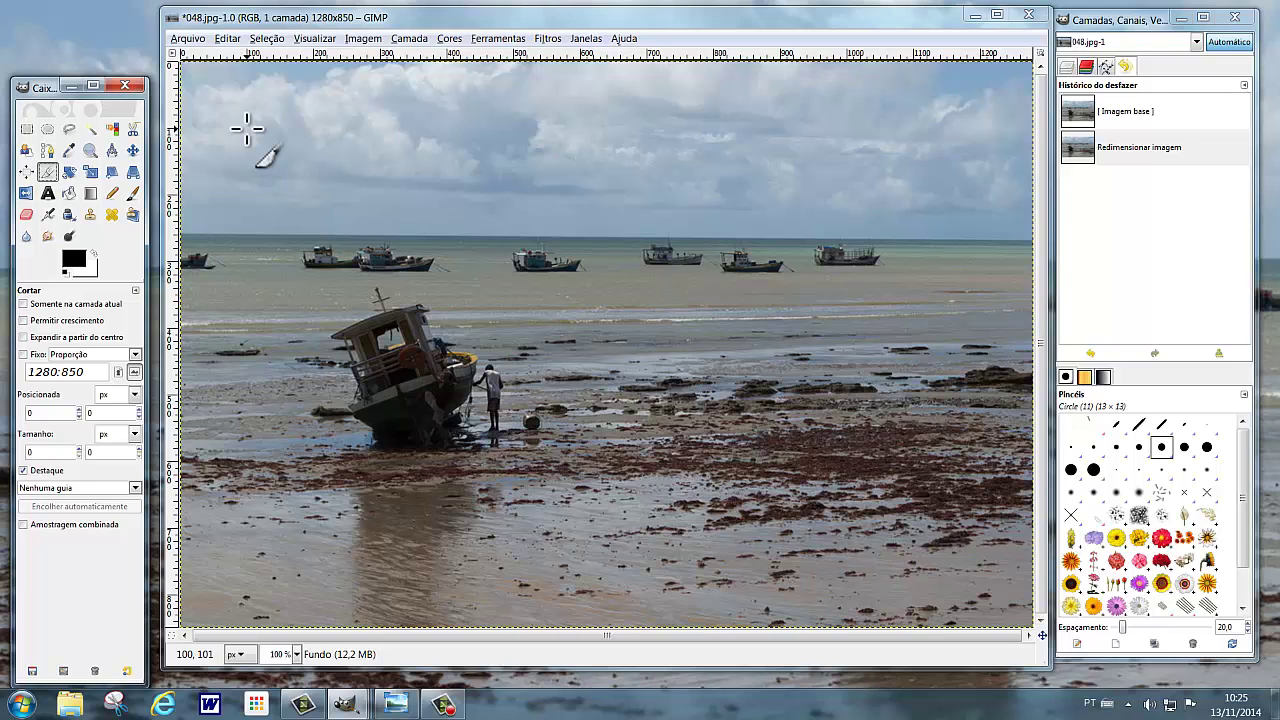
pyautogui.moveTo(247, 128); pyautogui.dragTo(247, 128)
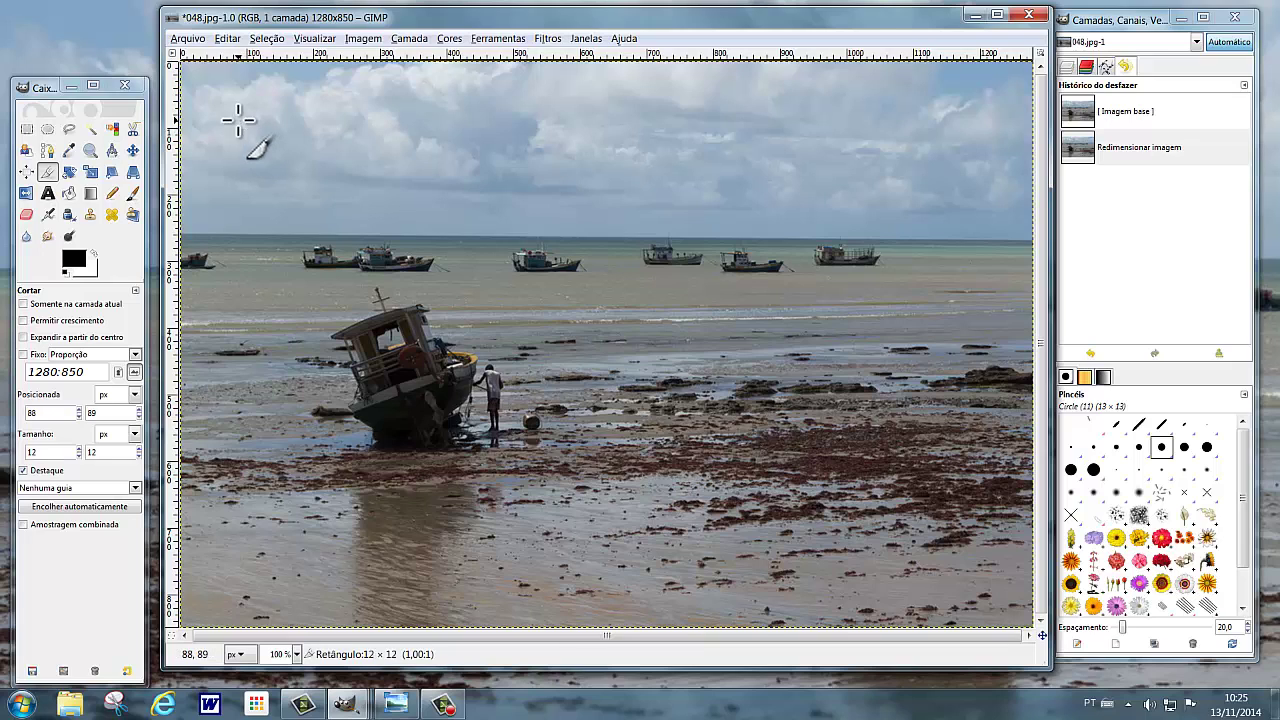
pyautogui.moveTo(247, 128); pyautogui.dragTo(180, 60)
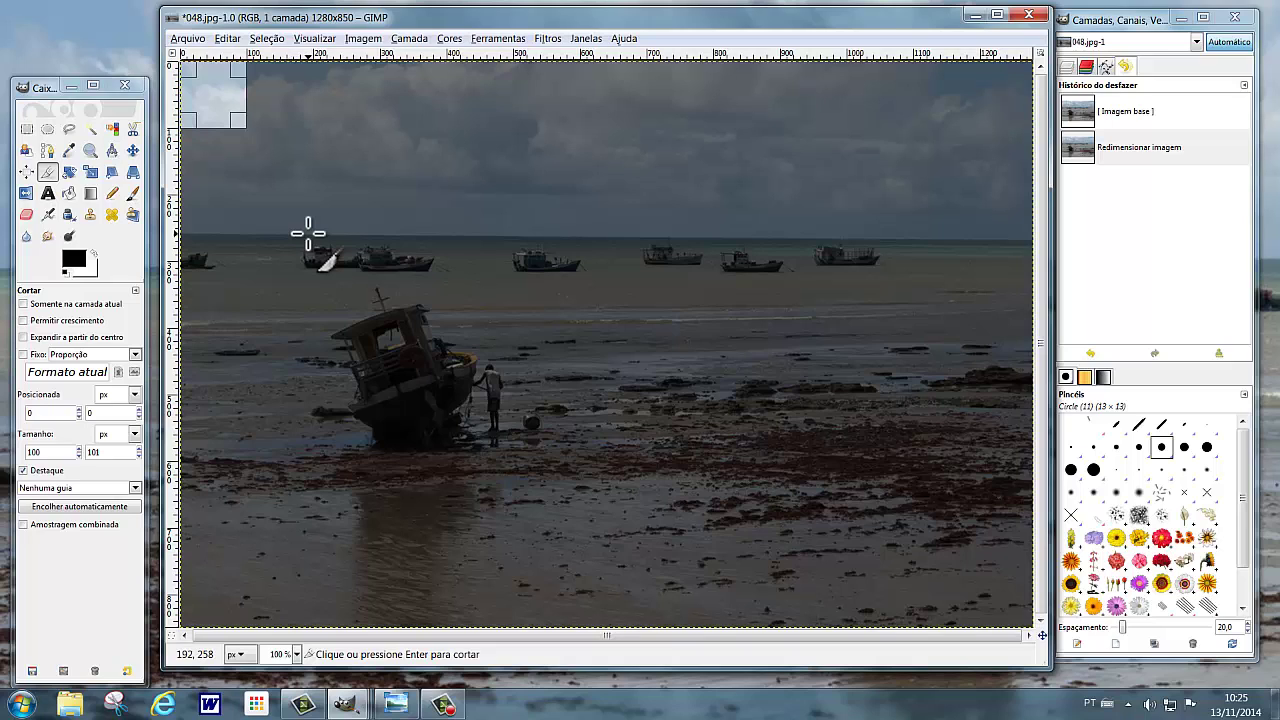
pyautogui.press('Return')
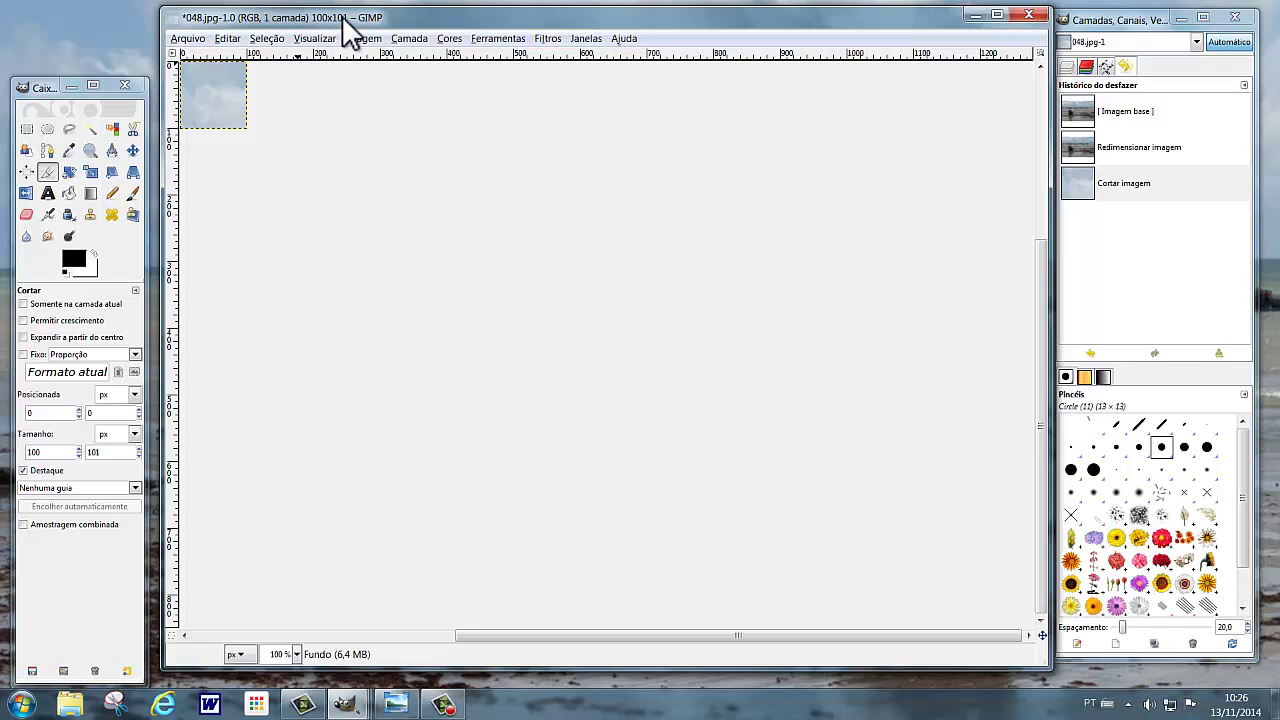
# Step: Undo the accidental crop via Editar > Desfazer Cortar imagem
pyautogui.click(228, 40)
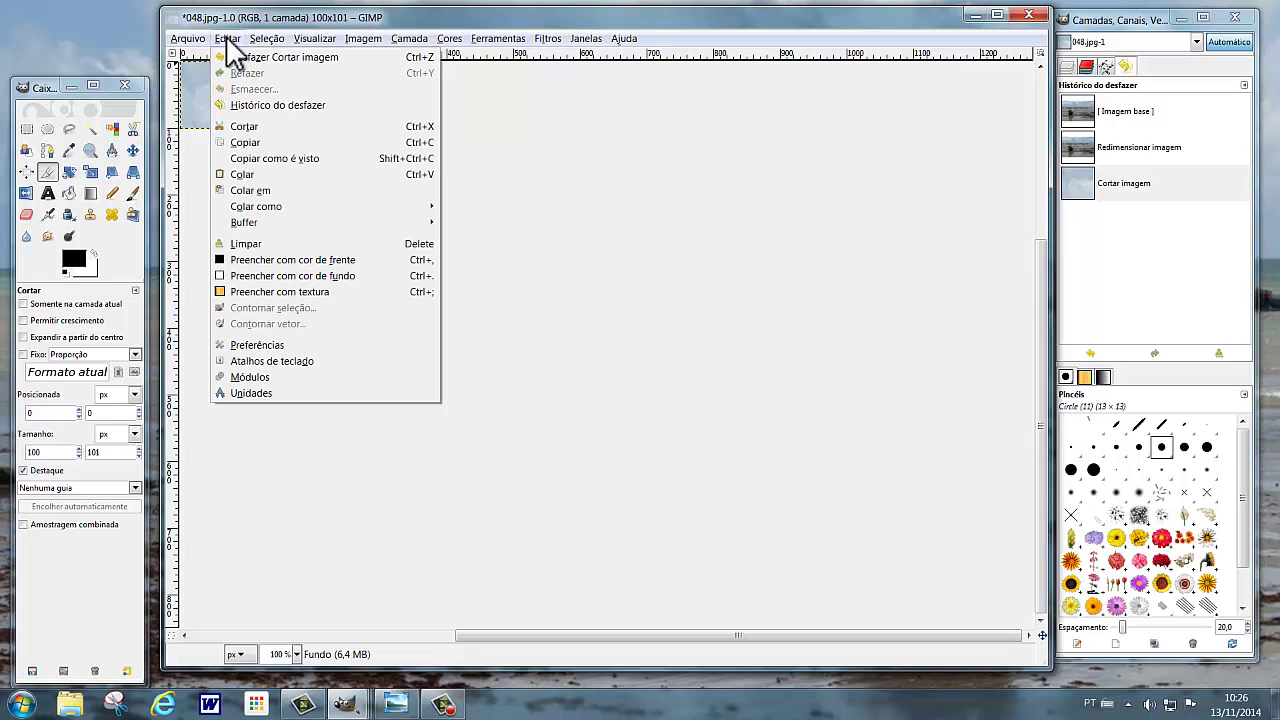
pyautogui.click(242, 57)
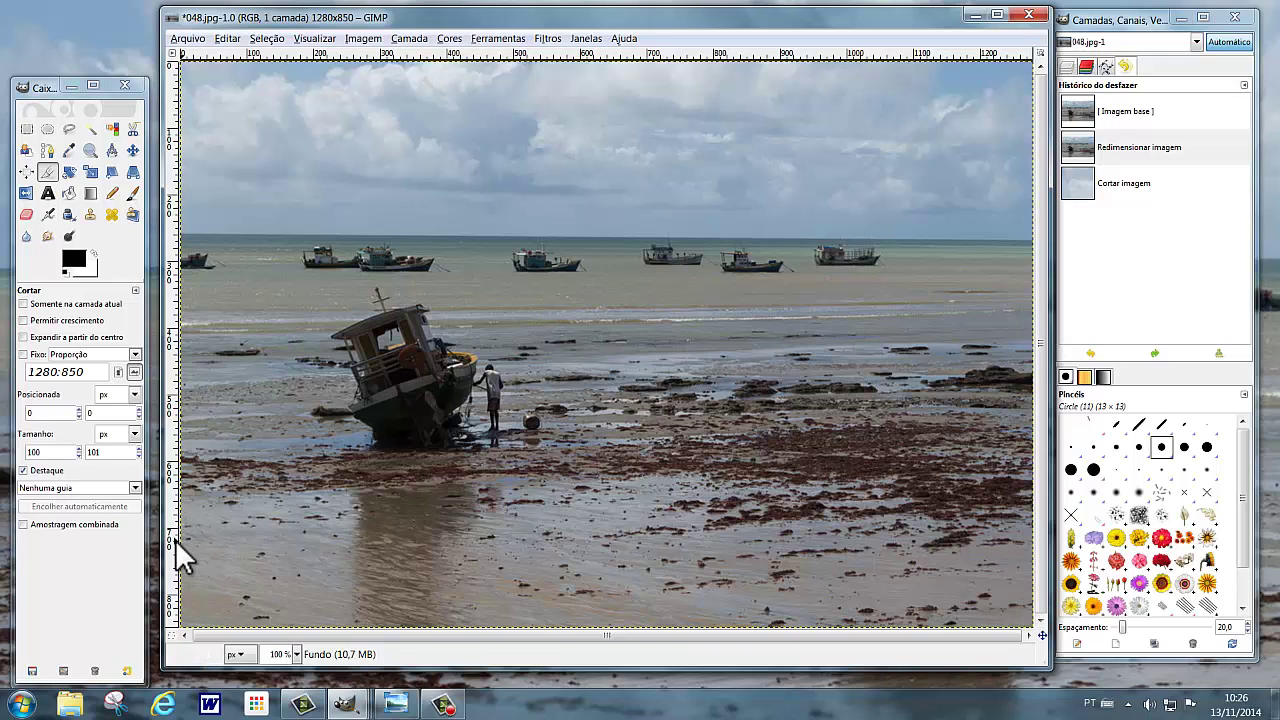
# Step: Crop the photo to 1277×720, keeping sky and boats and dropping the bottom sand strip
pyautogui.moveTo(183, 541); pyautogui.dragTo(865, 143)
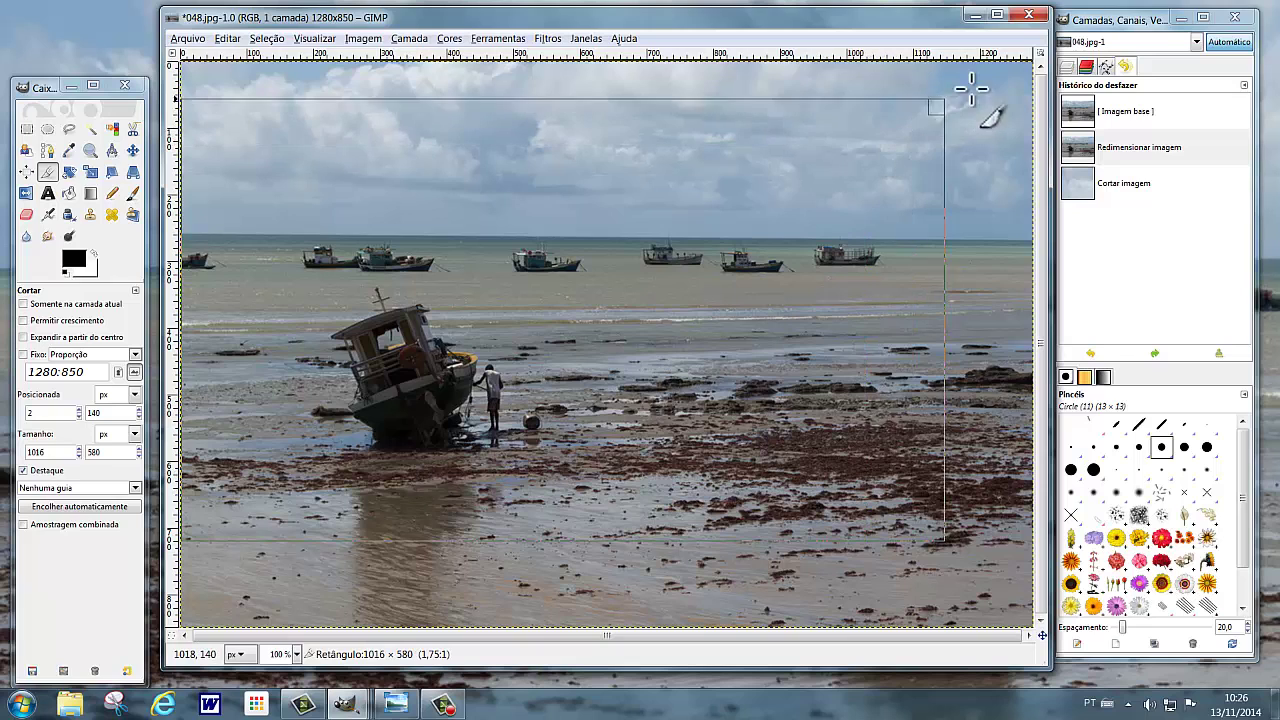
pyautogui.moveTo(879, 131)
pyautogui.mouseDown()
pyautogui.moveTo(1035, 61)
pyautogui.moveTo(1038, 72)
pyautogui.mouseUp()
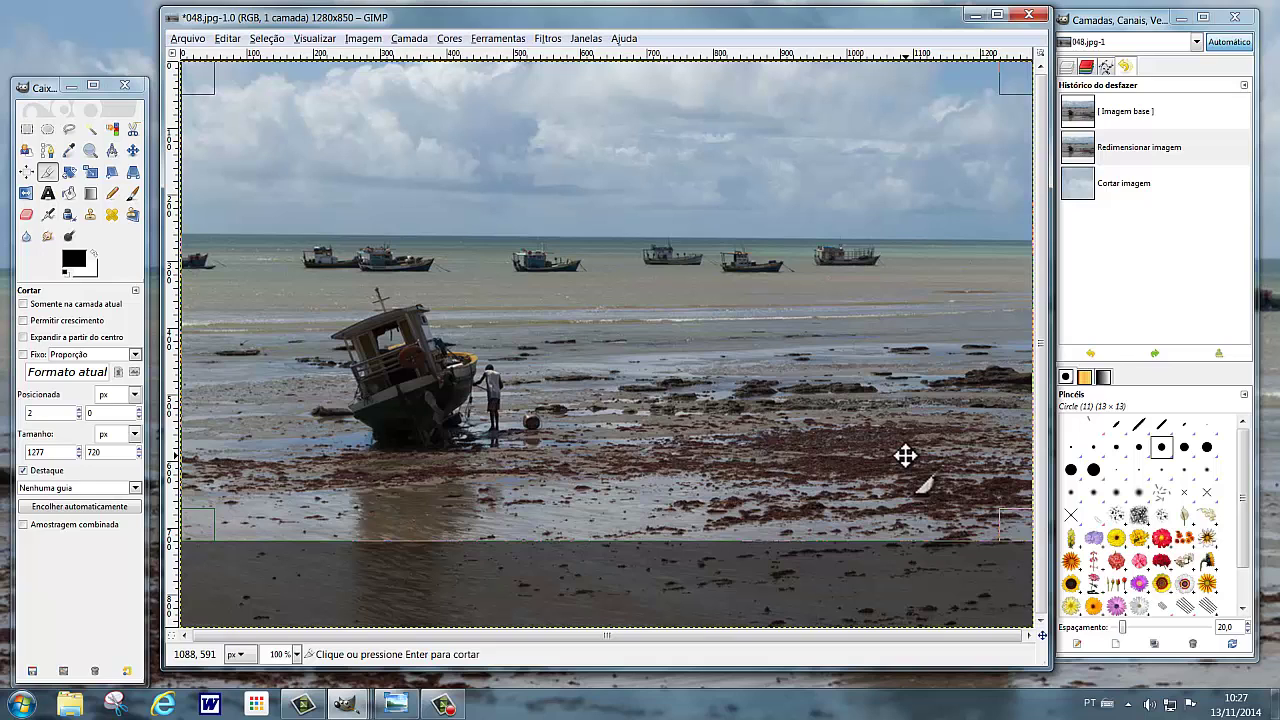
pyautogui.click(905, 456)
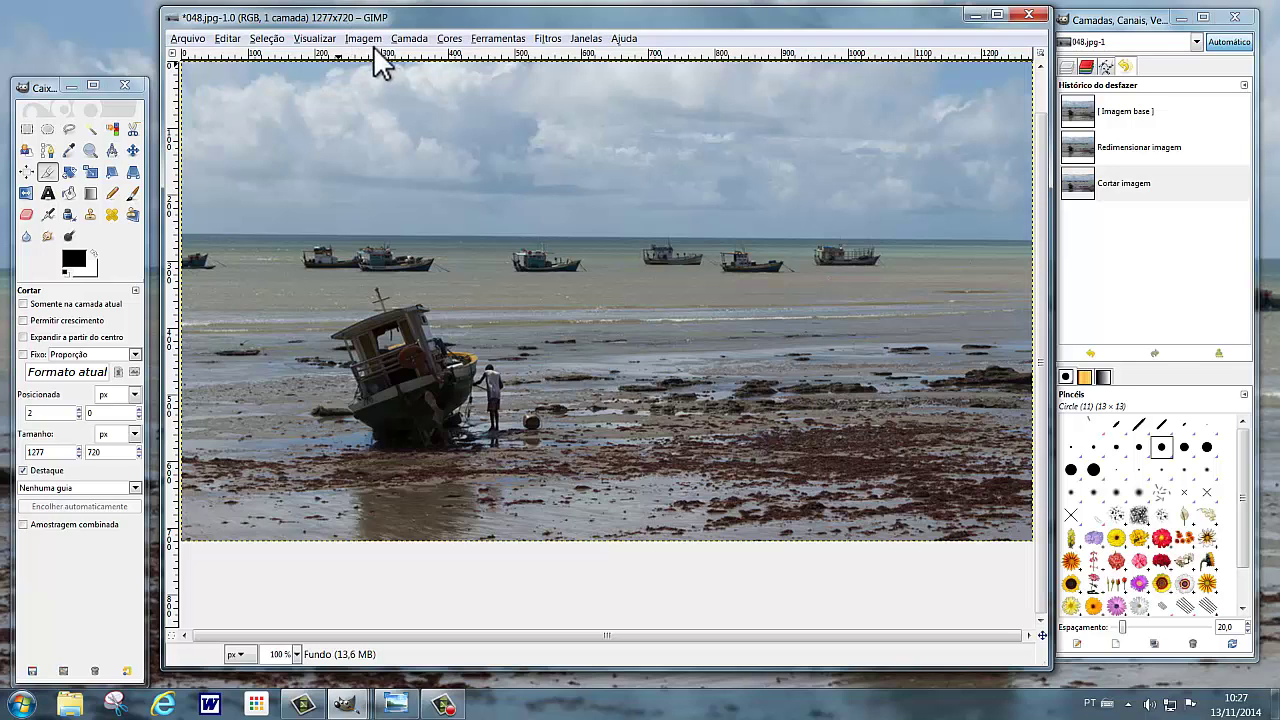
# Step: Scale the cropped photo to exactly 1280×720 with width and height unlinked
pyautogui.click(364, 40)
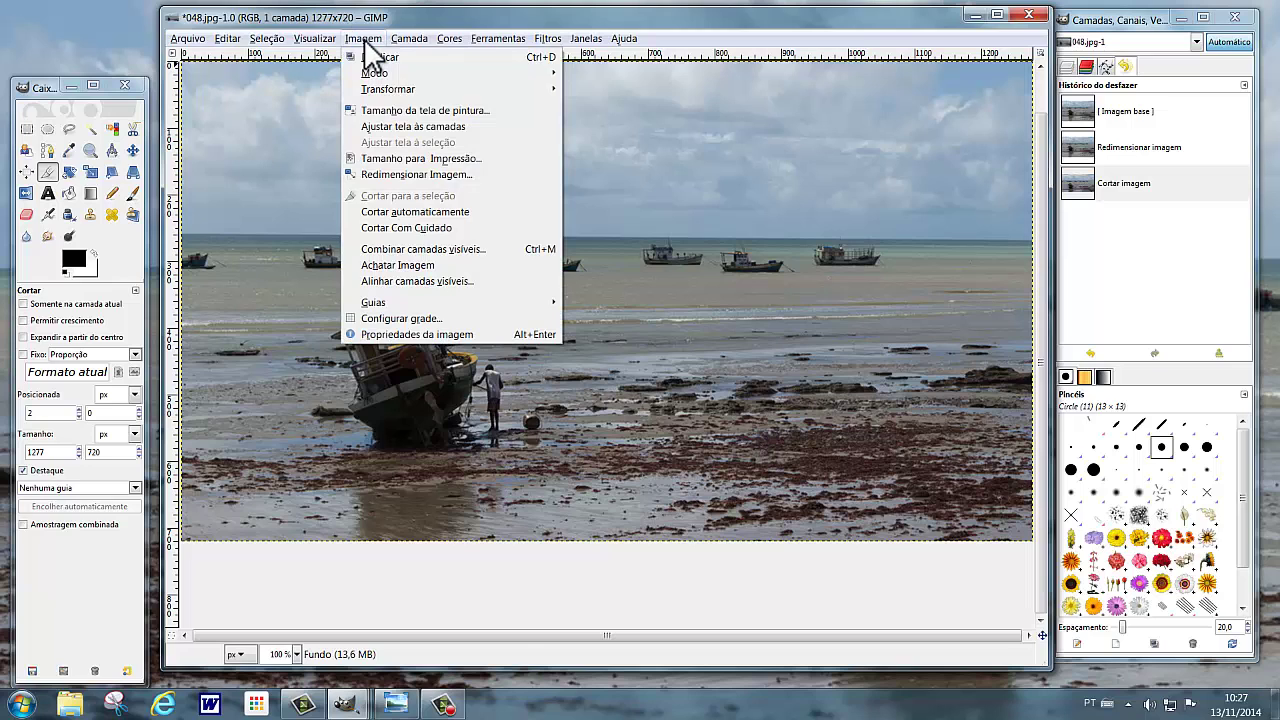
pyautogui.click(395, 176)
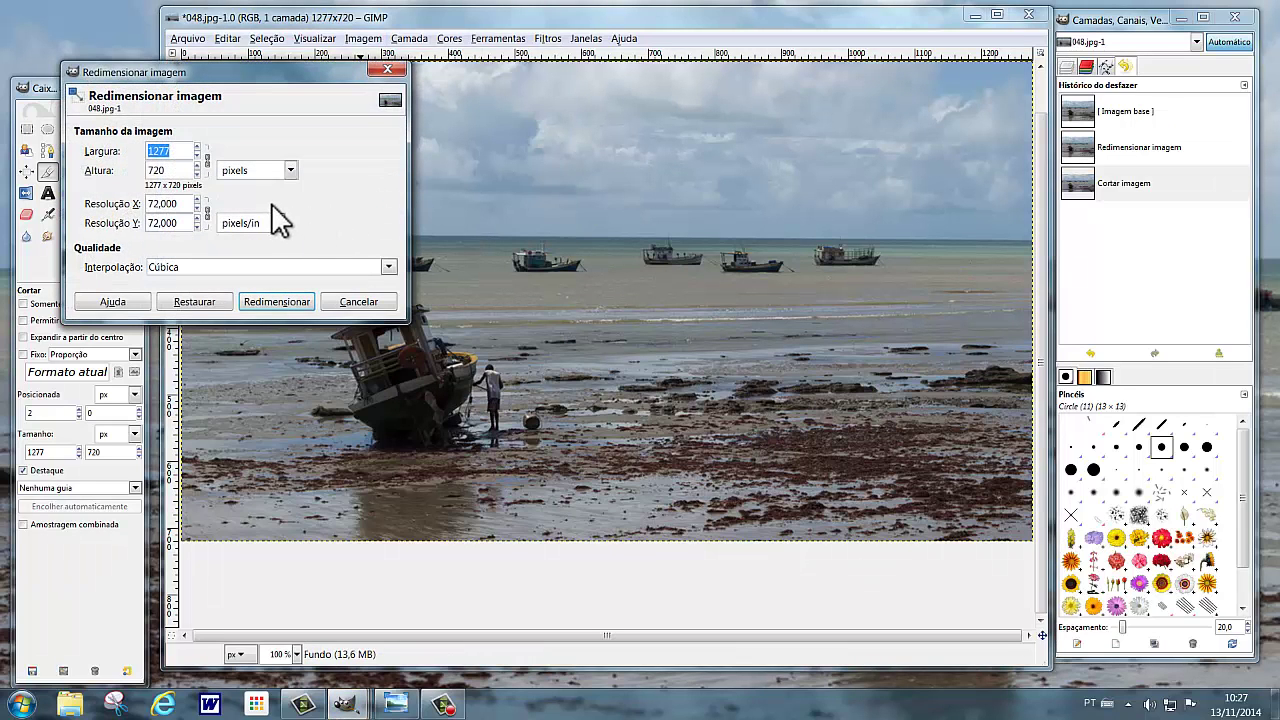
pyautogui.click(207, 158)
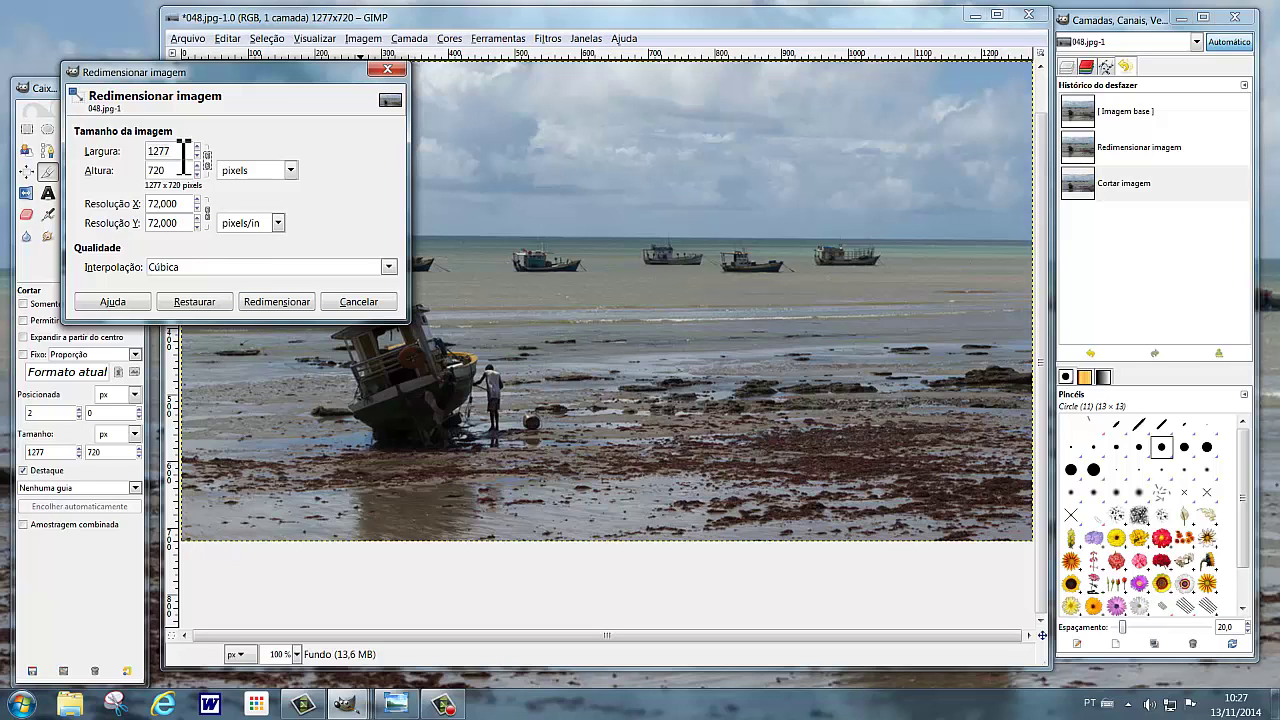
pyautogui.moveTo(184, 150); pyautogui.dragTo(128, 165)
pyautogui.write('1')
pyautogui.write('280')
pyautogui.click(252, 300)
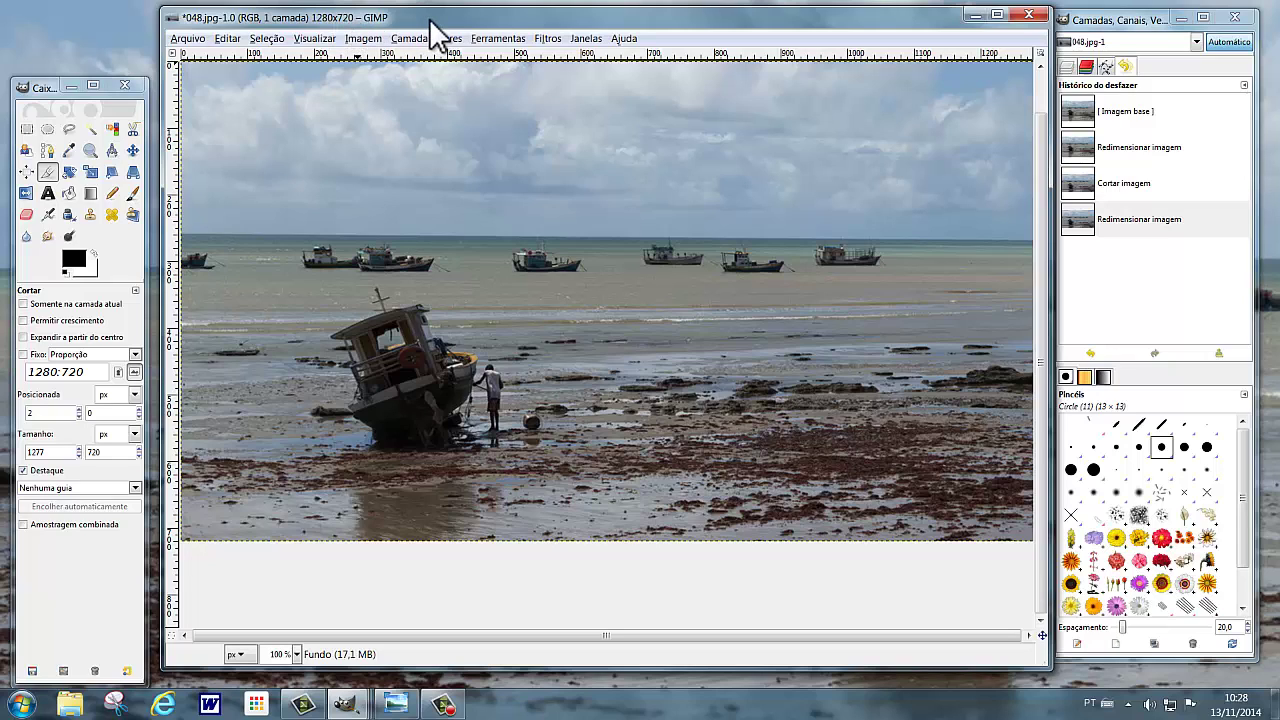
# Step: Shrink-wrap the image window to the 1280×720 photo with Visualizar > Arrumar janela
pyautogui.click(312, 40)
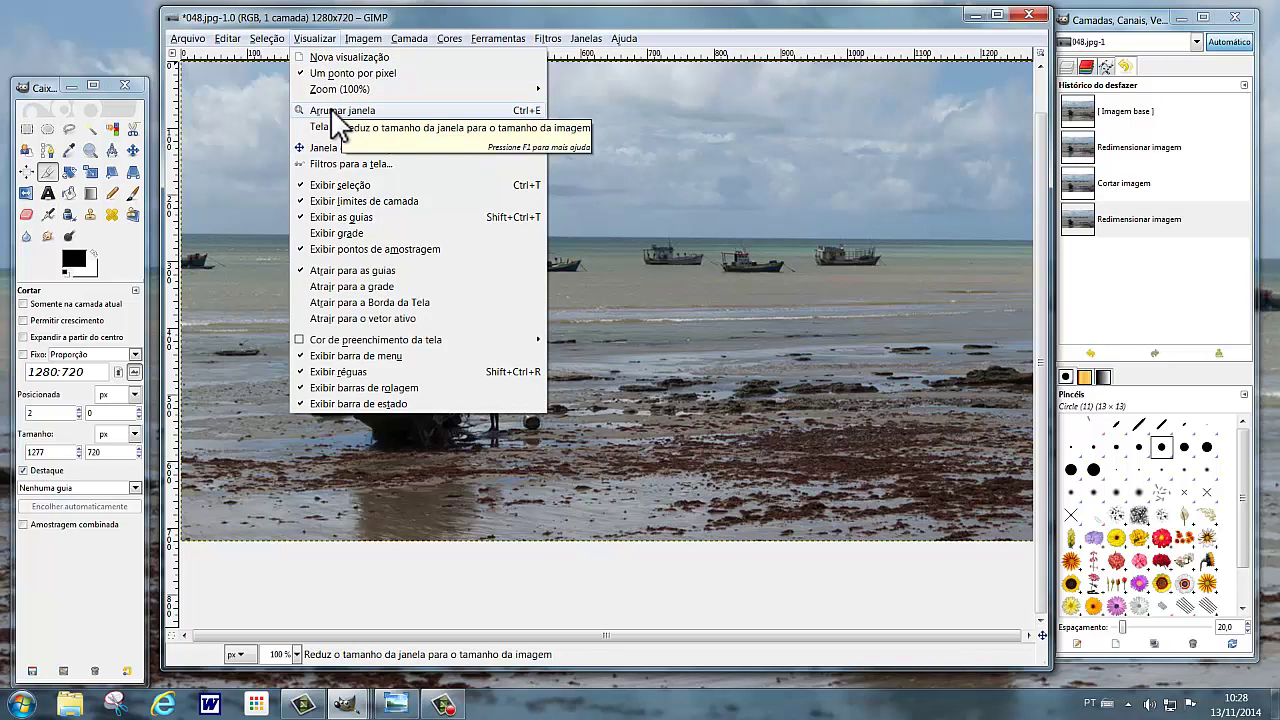
pyautogui.click(340, 112)
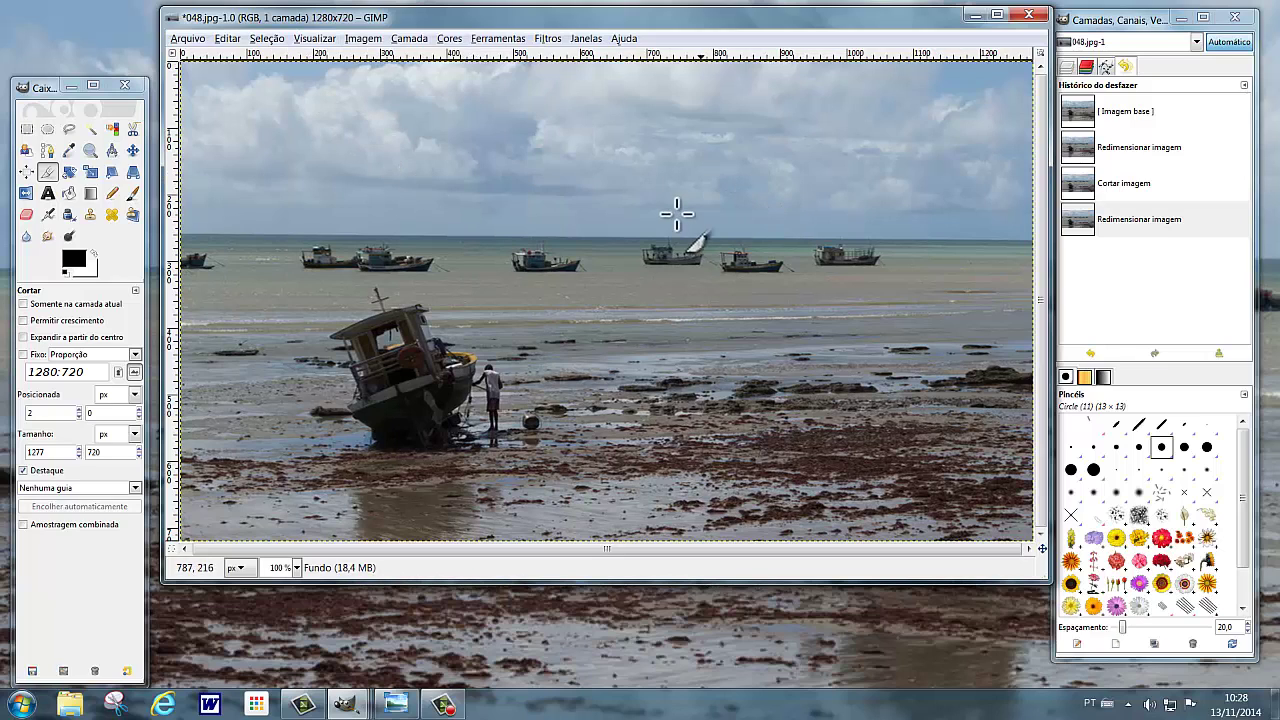